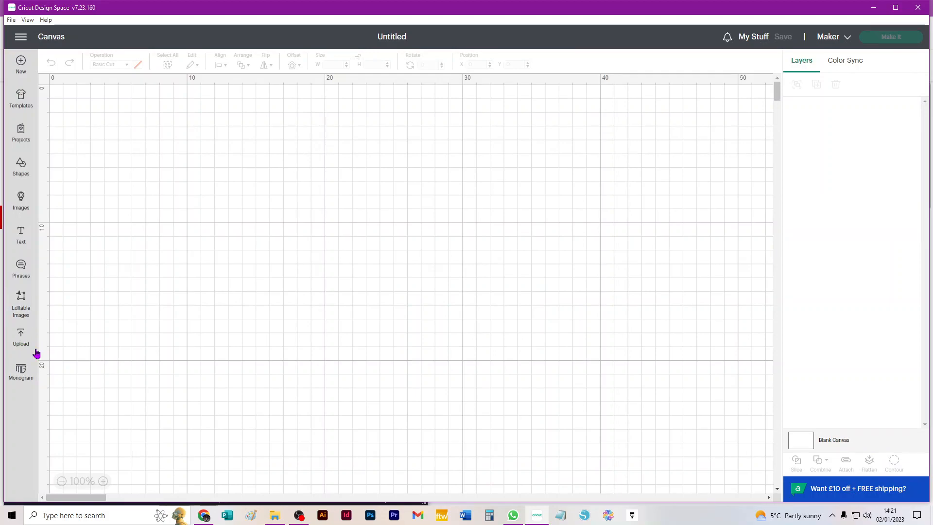
- Add the first recent upload, the explosion box design, to the canvas and shift it slightly
click(22, 335)
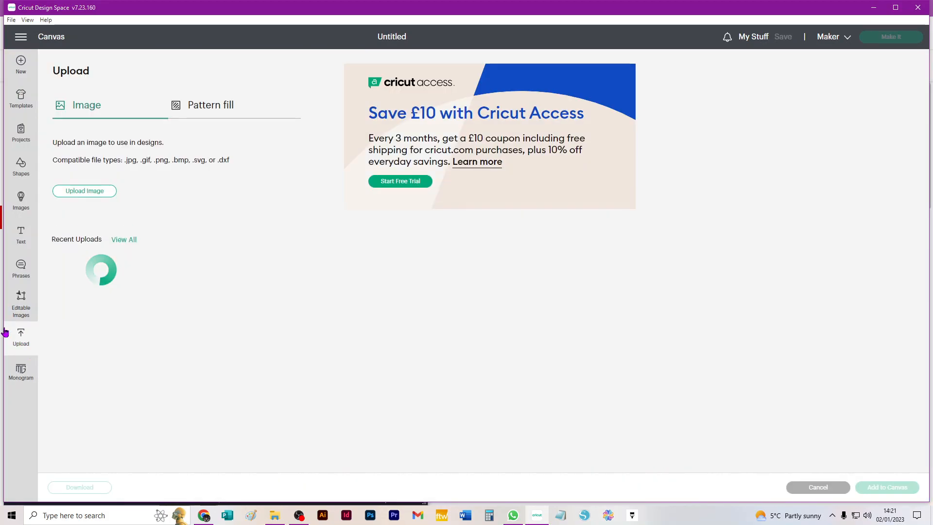
click(111, 332)
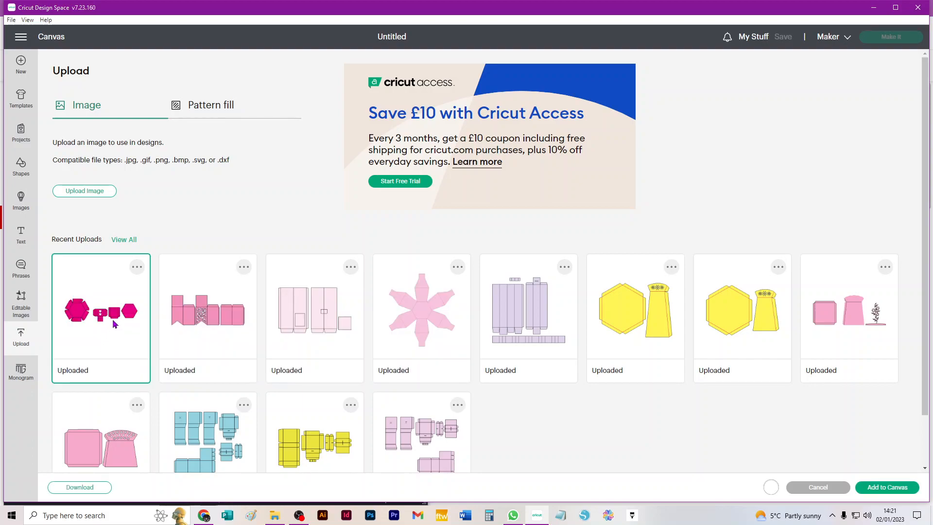
click(905, 491)
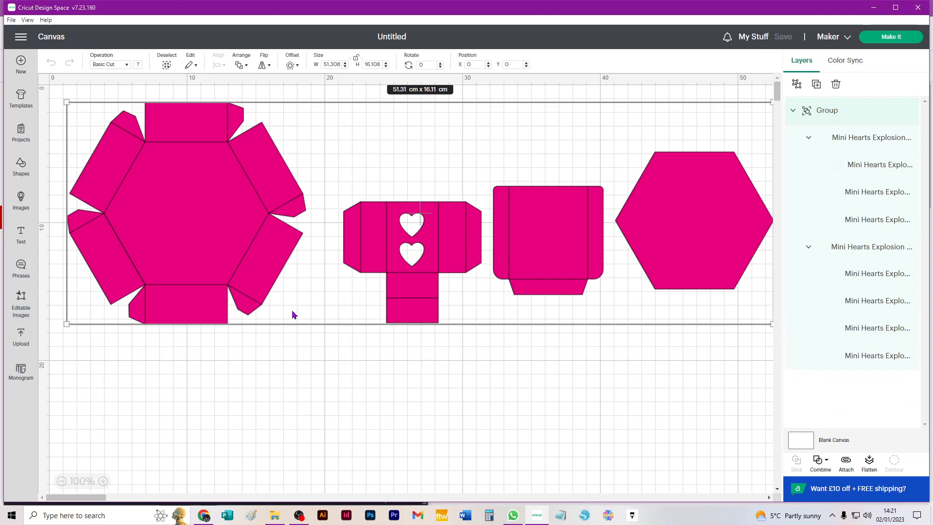
drag(728, 213, 714, 232)
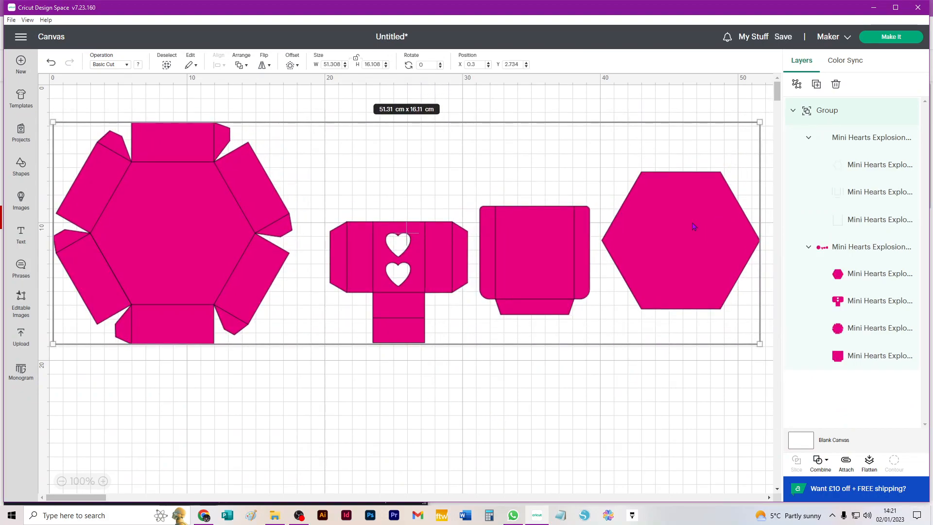
click(700, 424)
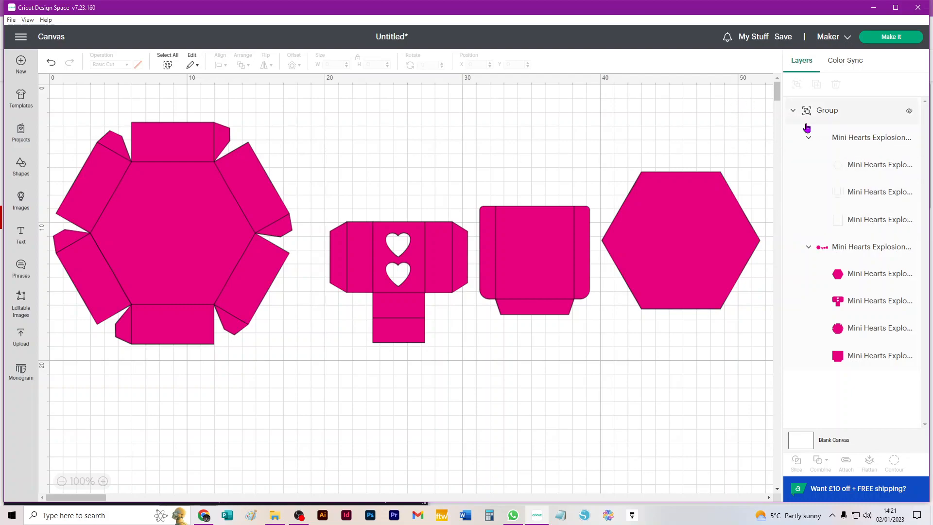
- Set the operation of the line-layer subgroup to Score
click(865, 141)
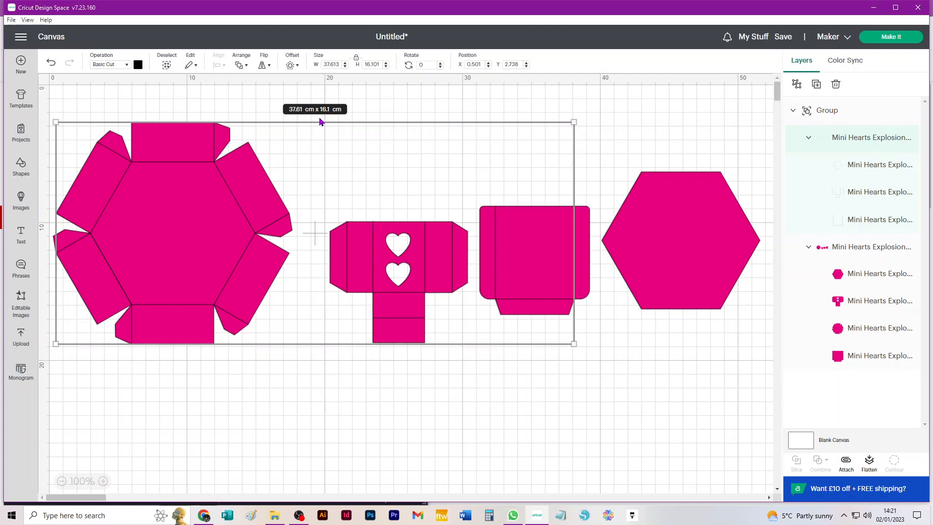
click(105, 64)
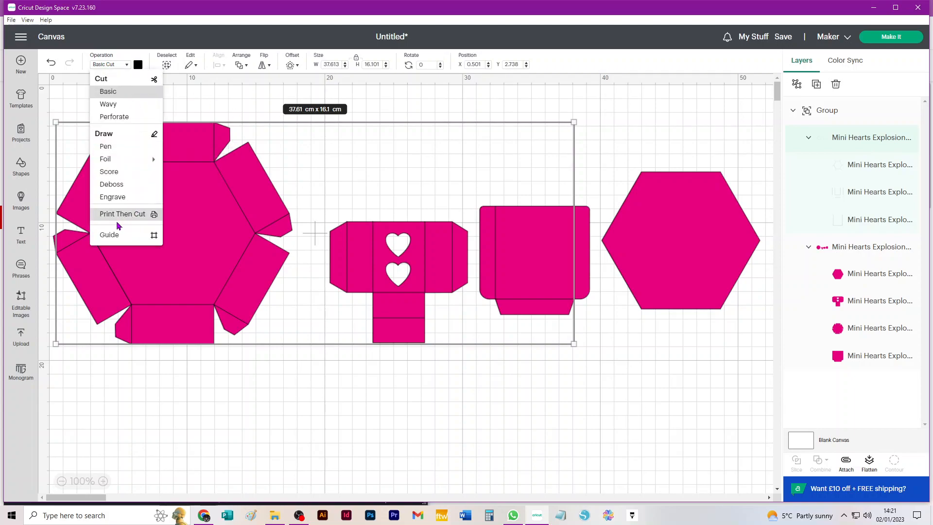
click(116, 176)
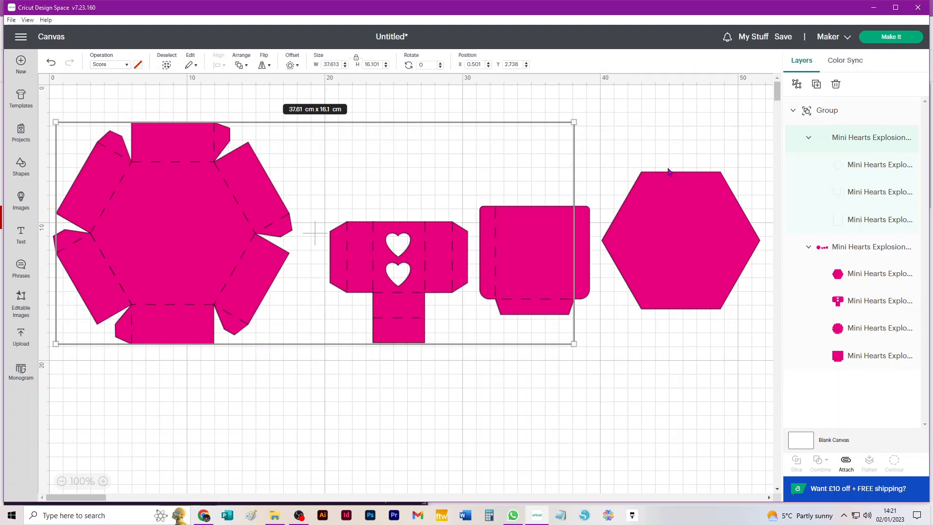
- Ungroup the score-line subgroup and the pink shapes subgroup in the layers list
click(797, 85)
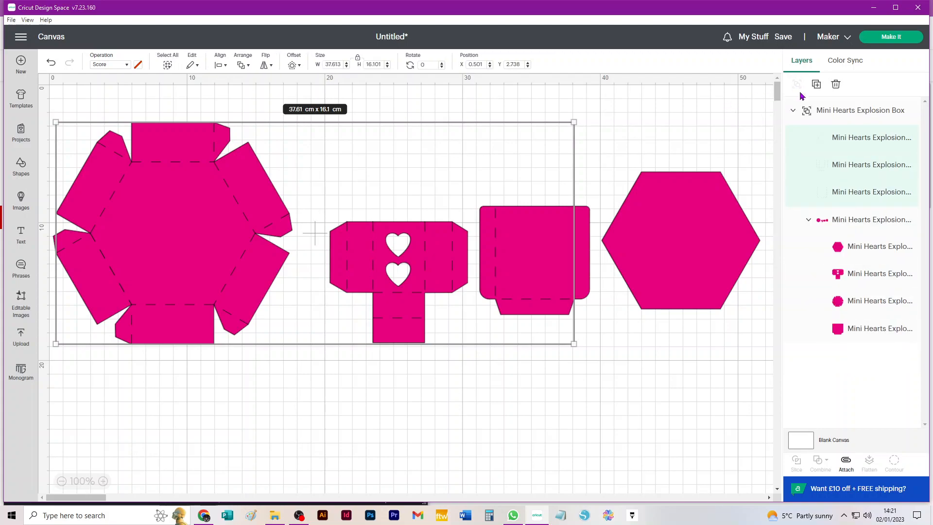
key(ctrl+a)
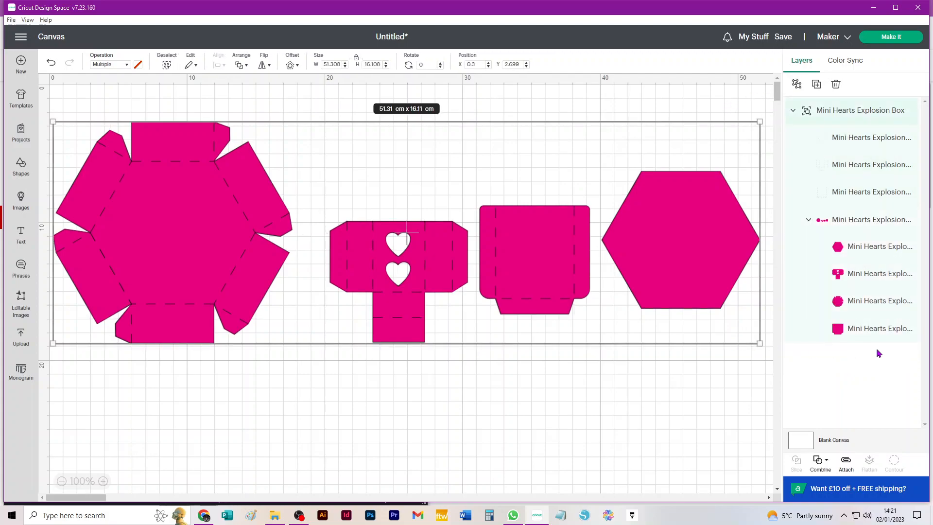
click(853, 223)
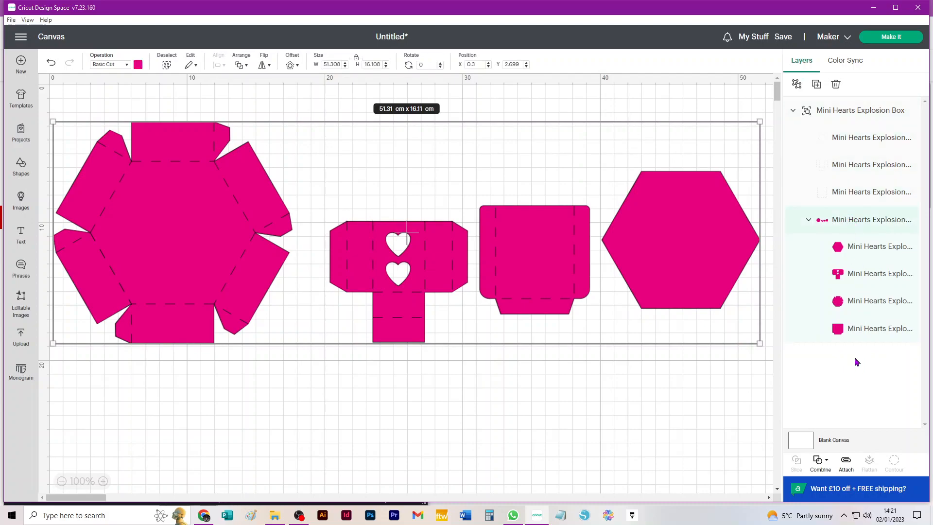
click(797, 85)
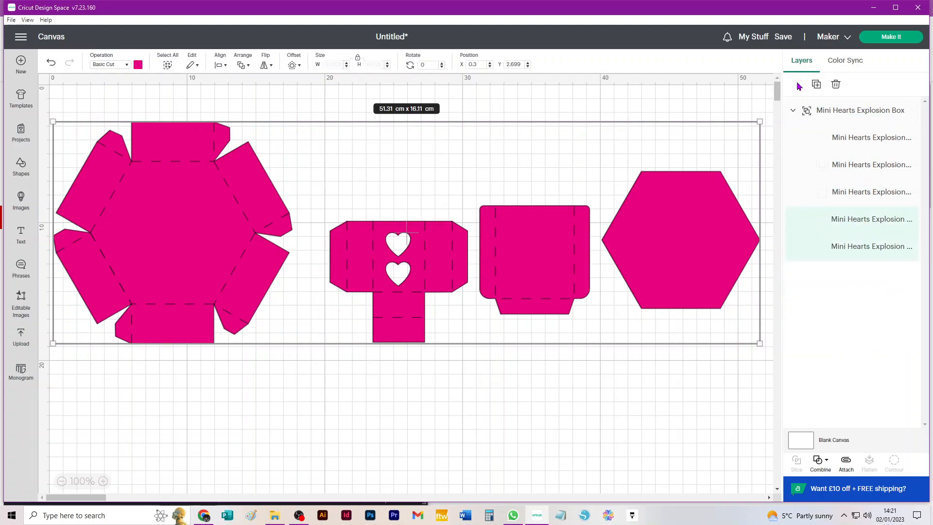
click(745, 100)
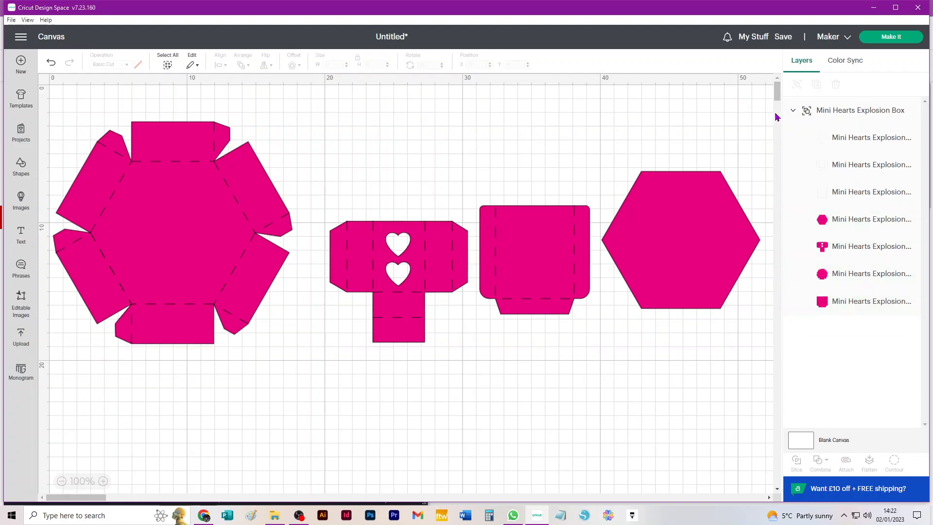
- Ungroup the main Mini Hearts Explosion Box group so every piece is separate
click(840, 112)
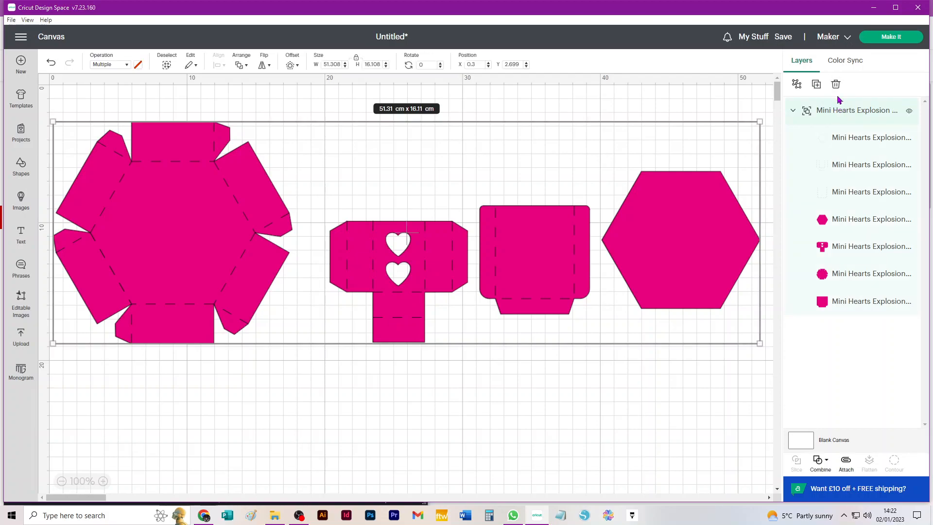
click(797, 85)
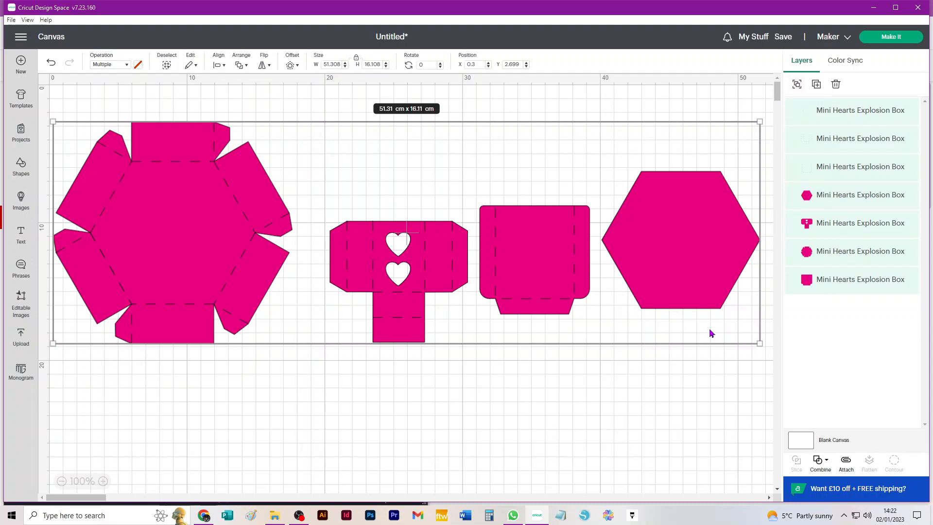
click(714, 389)
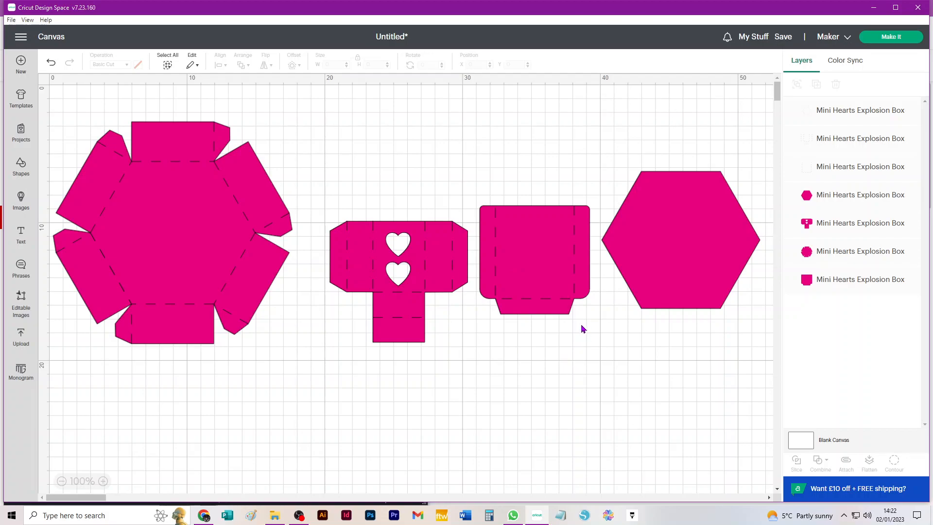
- Attach the score lines to each of the three scored pieces: square box, heart piece and hexagonal net
drag(586, 339, 486, 156)
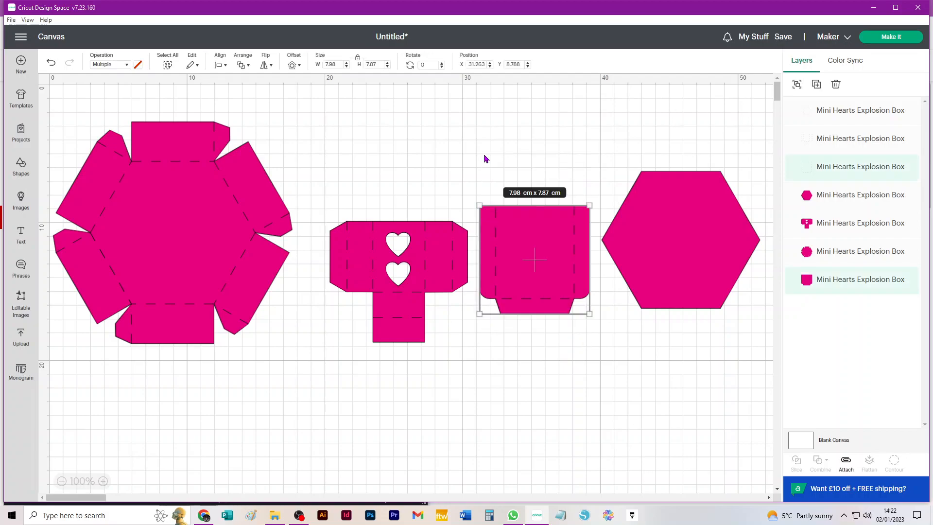
click(846, 462)
drag(342, 373, 458, 160)
click(846, 462)
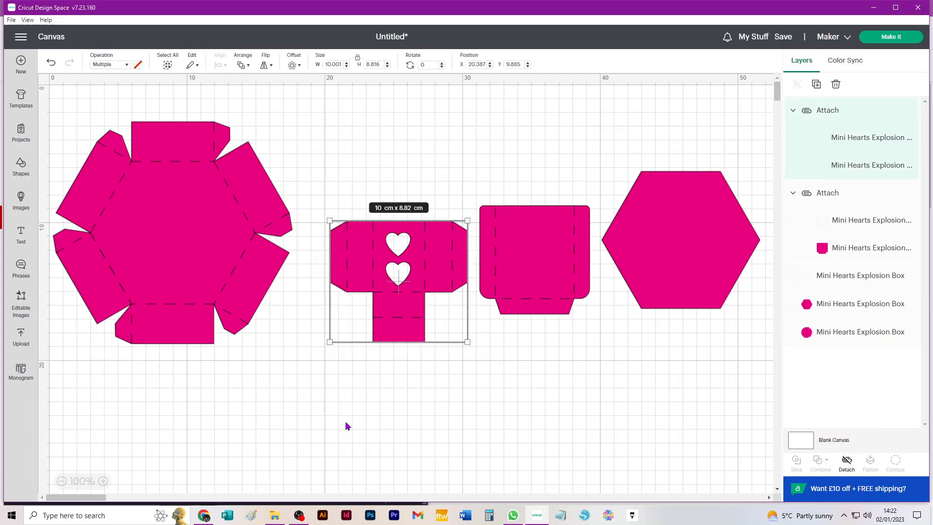
drag(65, 381, 287, 81)
click(846, 464)
- Duplicate the plain hexagon and place the copy directly below the original
drag(678, 285, 679, 217)
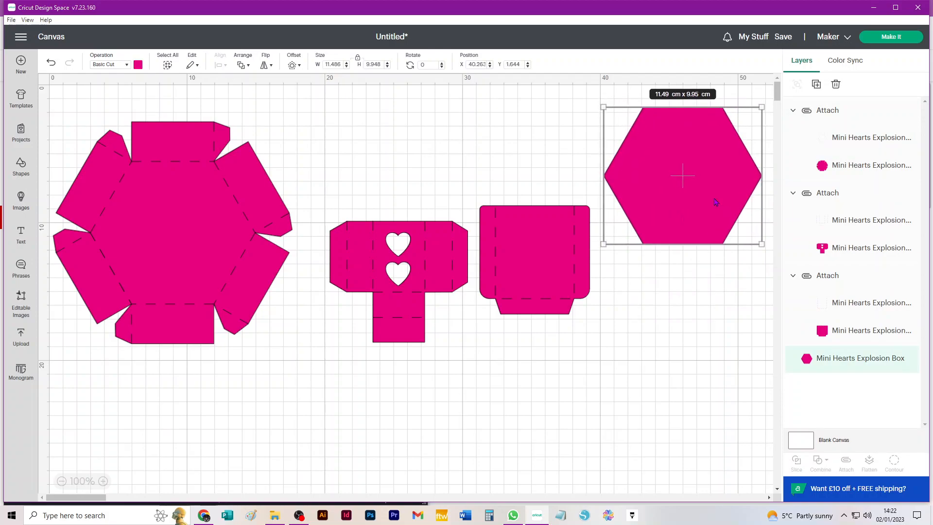
click(816, 84)
drag(121, 156, 662, 304)
- Duplicate the heart piece and square box piece five times and move the large hexagonal net clear of the copies
drag(334, 152, 530, 344)
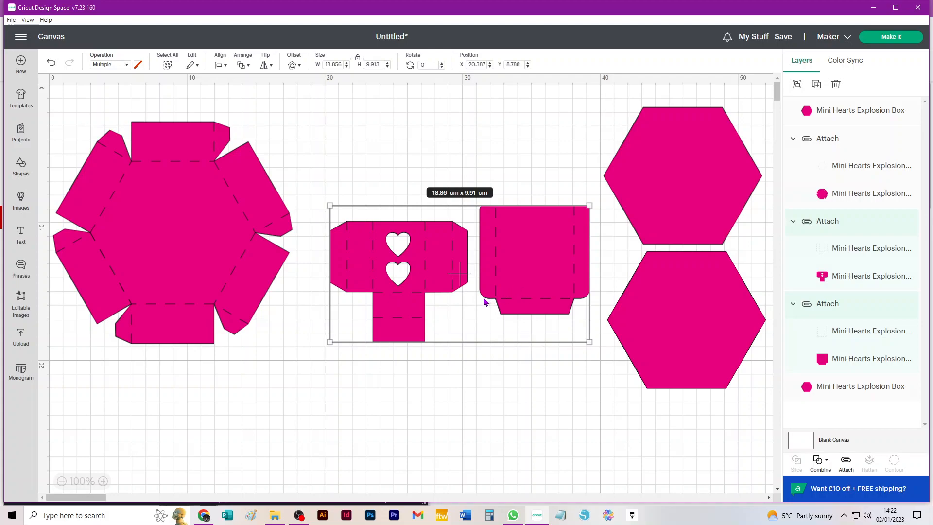
key(ctrl+d)
key(ctrl+d)
key(ctrl+d)
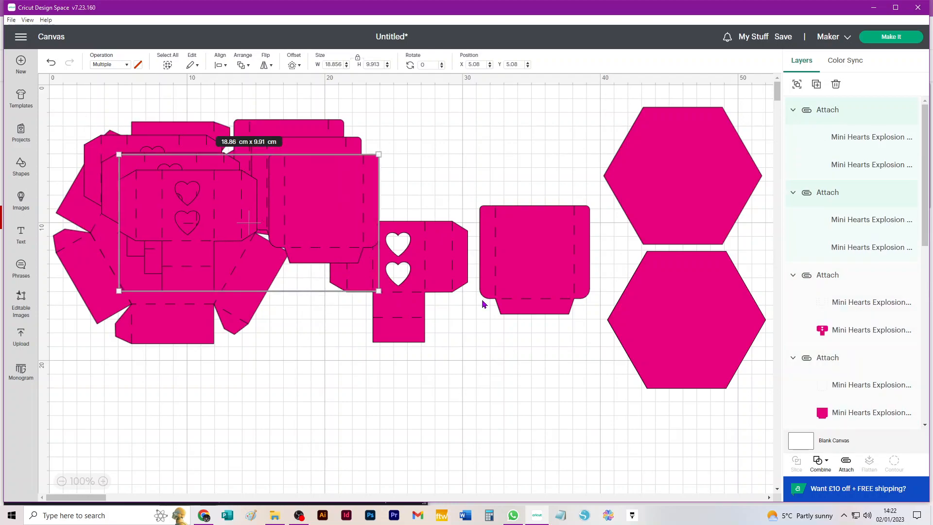
key(ctrl+d)
key(ctrl+d)
drag(120, 289, 230, 524)
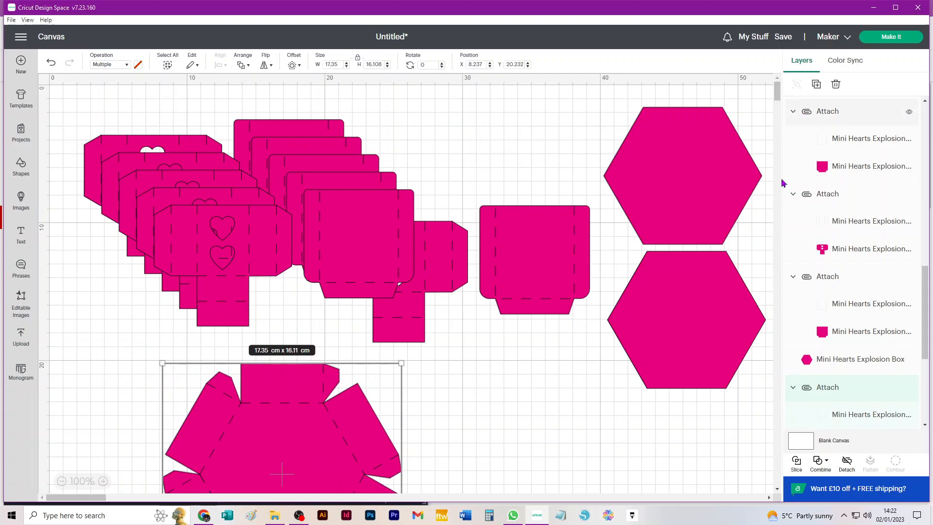
- Open the Make It preparation and move the heart piece lower on mat 1
click(910, 40)
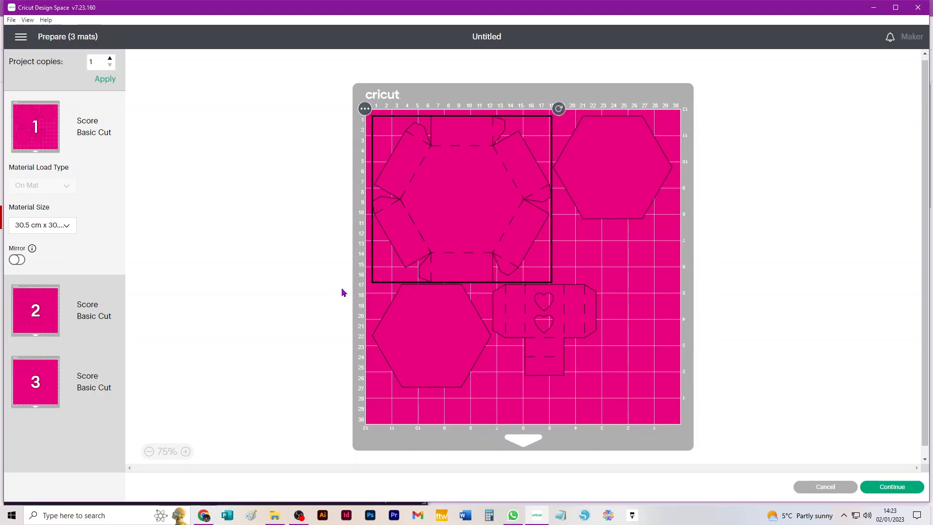
click(565, 310)
drag(537, 306, 534, 351)
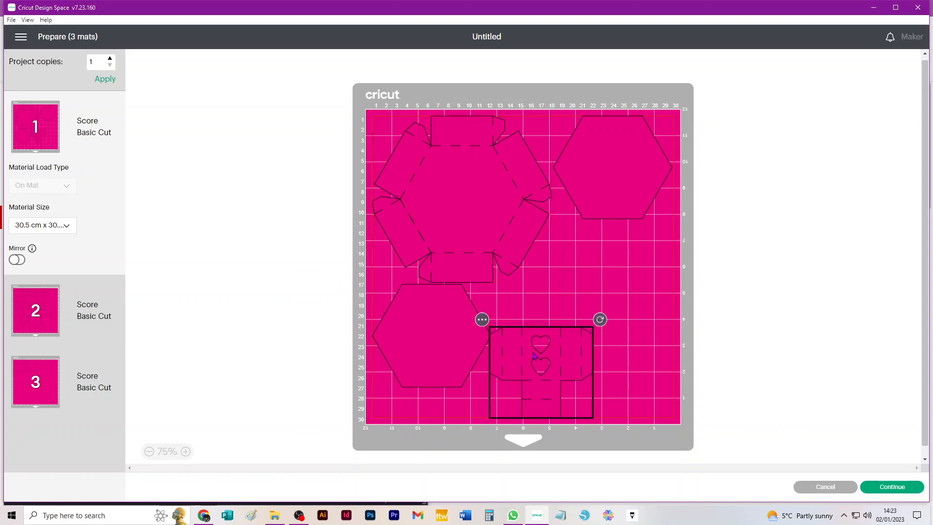
click(27, 388)
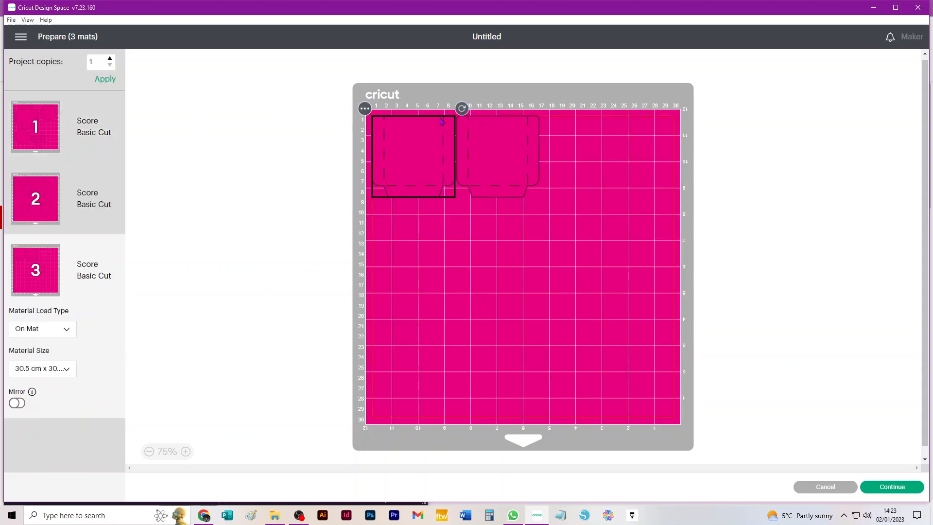
click(368, 115)
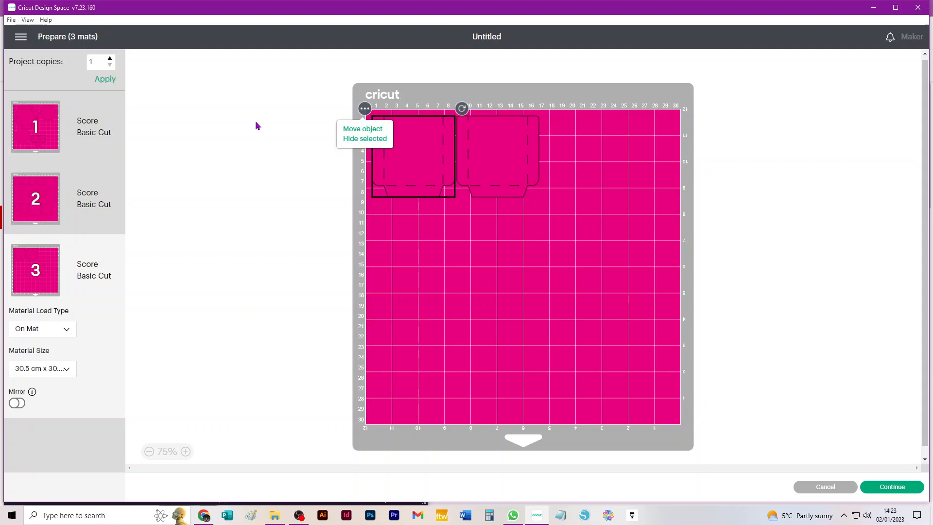
click(823, 486)
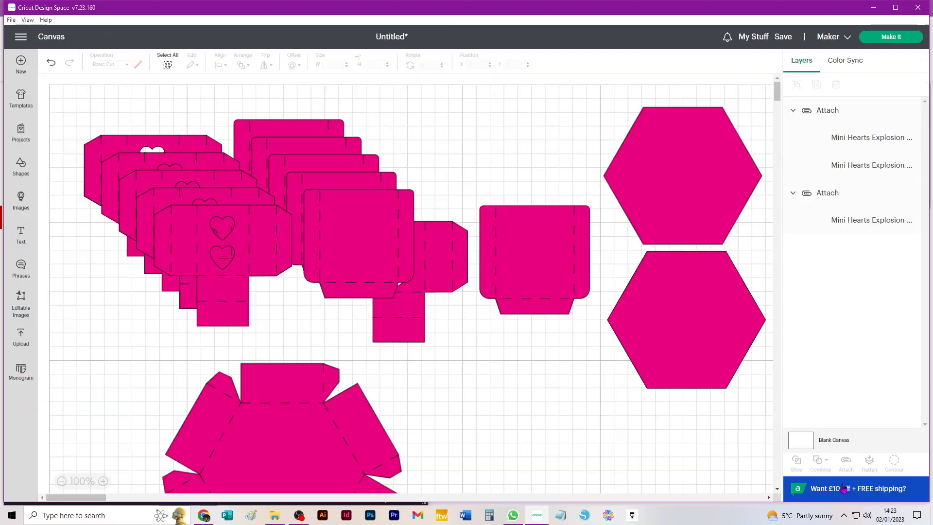
- Open the Make It preparation again and set mat 1's material size to 21 cm x 29.7 cm
click(897, 39)
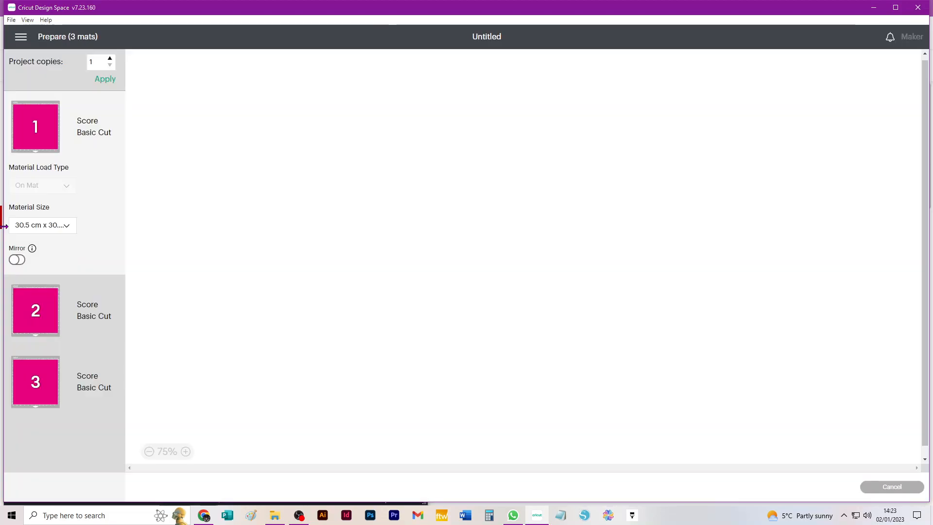
click(55, 228)
click(55, 257)
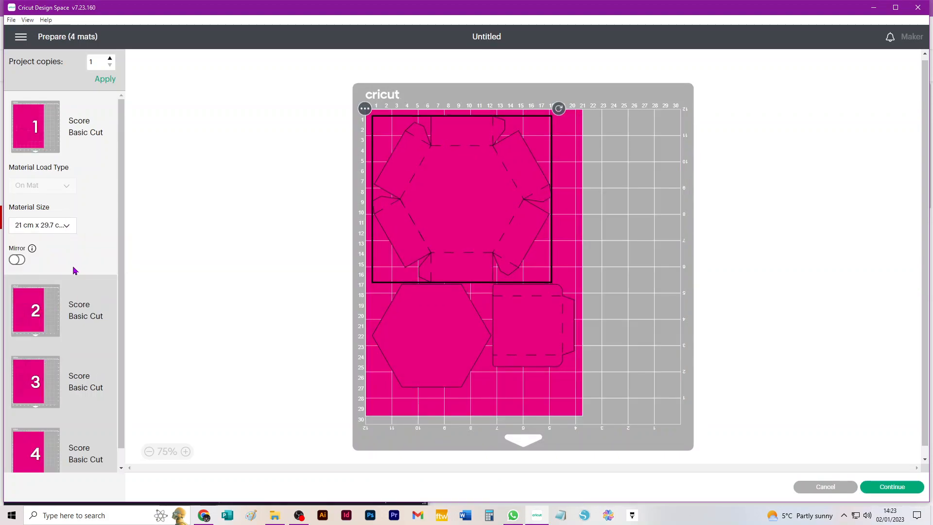
- Move the heart piece from mat 4 onto mat 3, placing it upside down in the lower right corner
scroll(75, 267, down, 1)
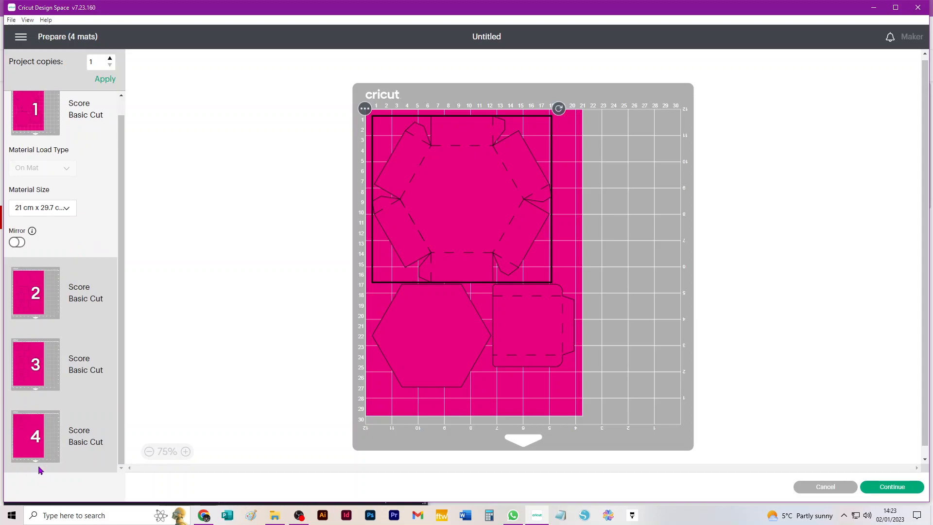
click(27, 428)
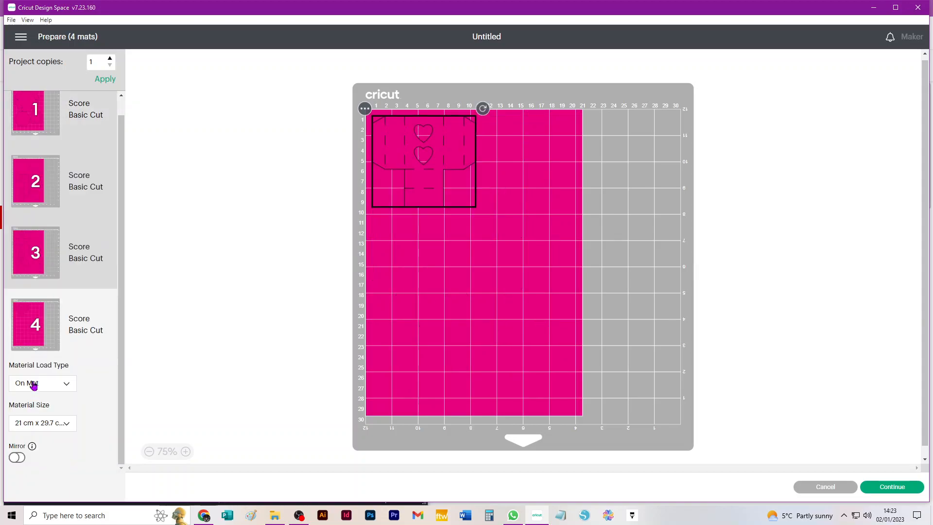
click(22, 262)
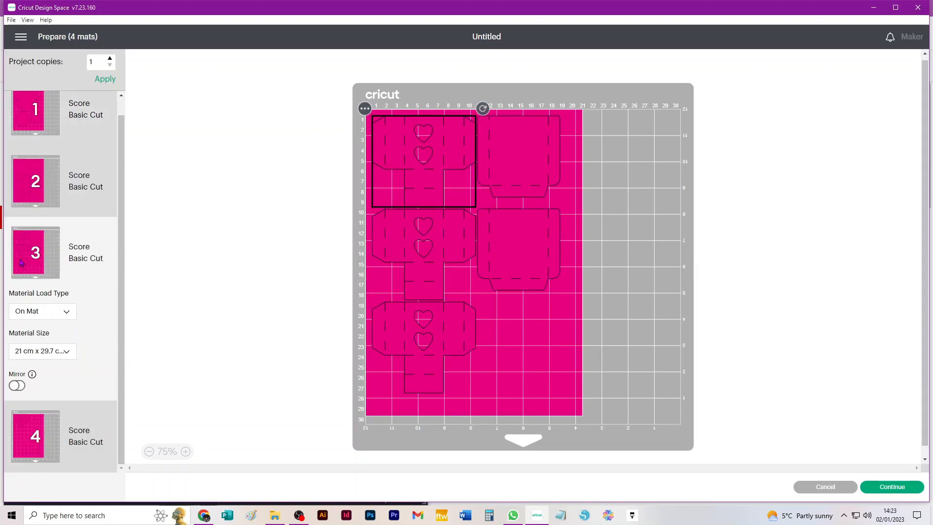
click(27, 423)
click(365, 109)
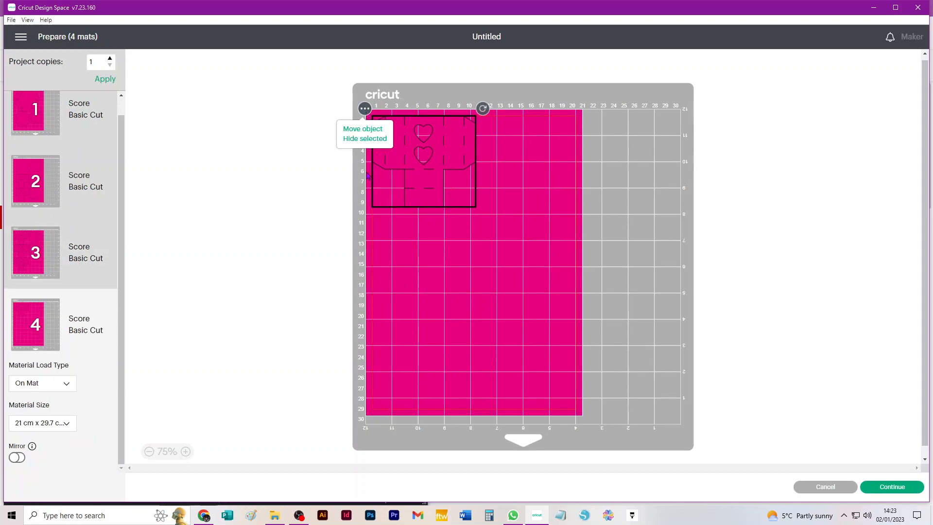
click(353, 131)
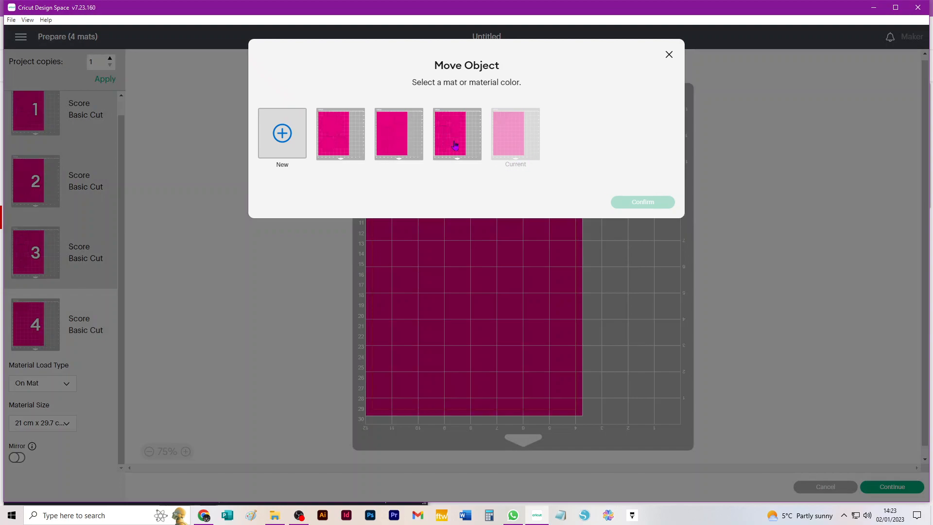
click(455, 144)
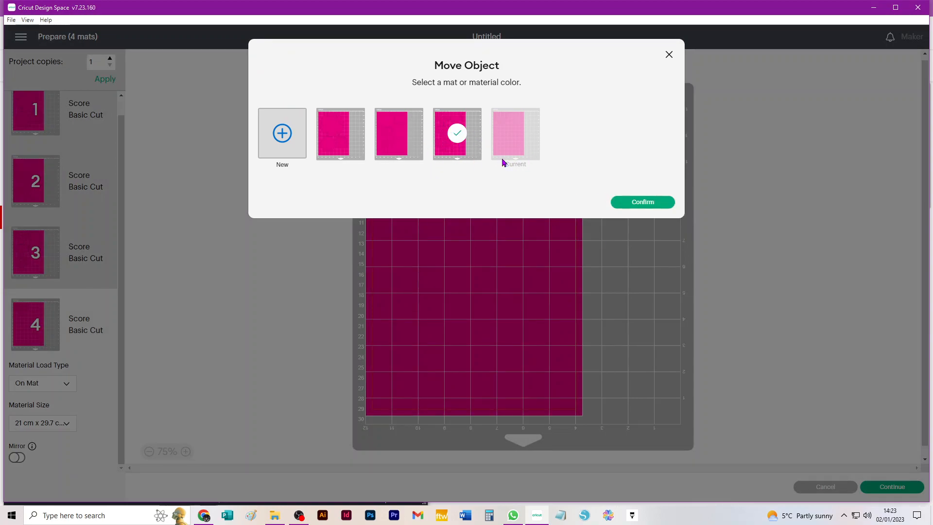
click(640, 203)
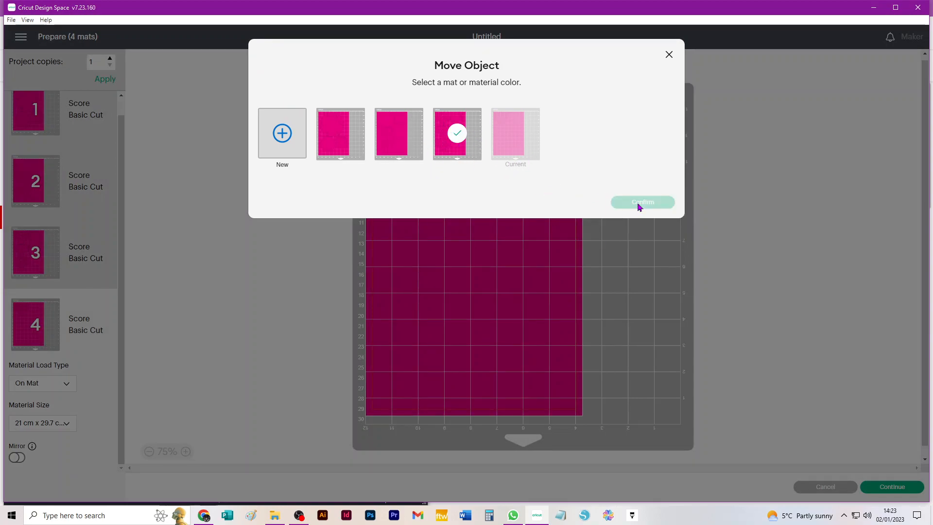
drag(437, 145, 555, 342)
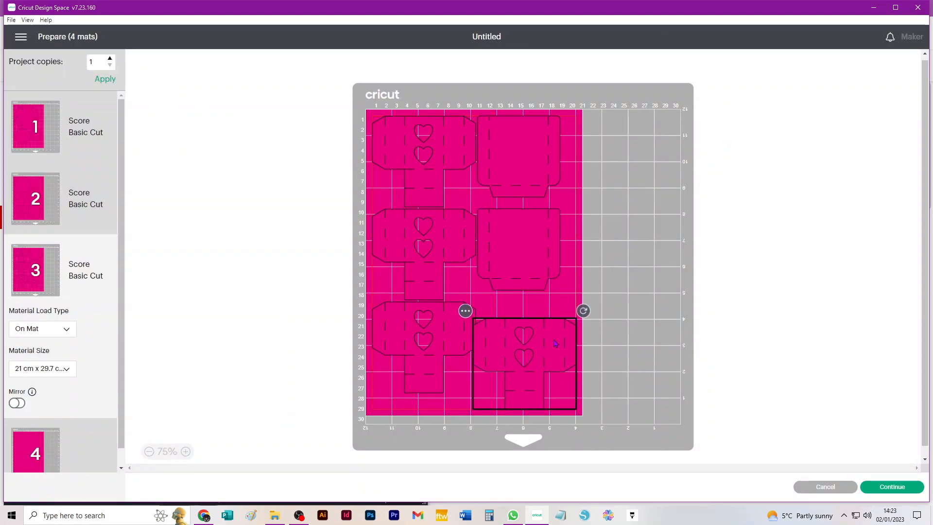
drag(585, 311, 540, 376)
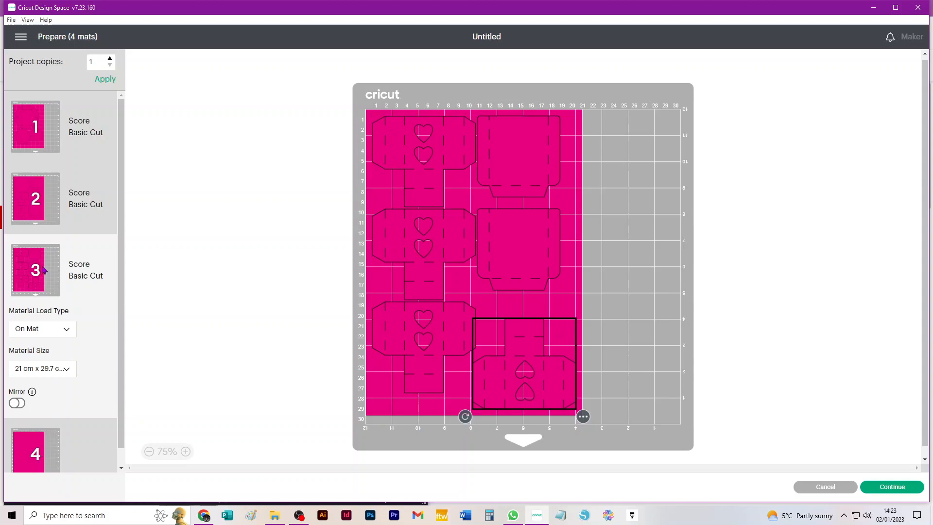
- Set the material size to 30.5 cm x 30.5 cm, then leave and reopen the Make It preparation
click(59, 371)
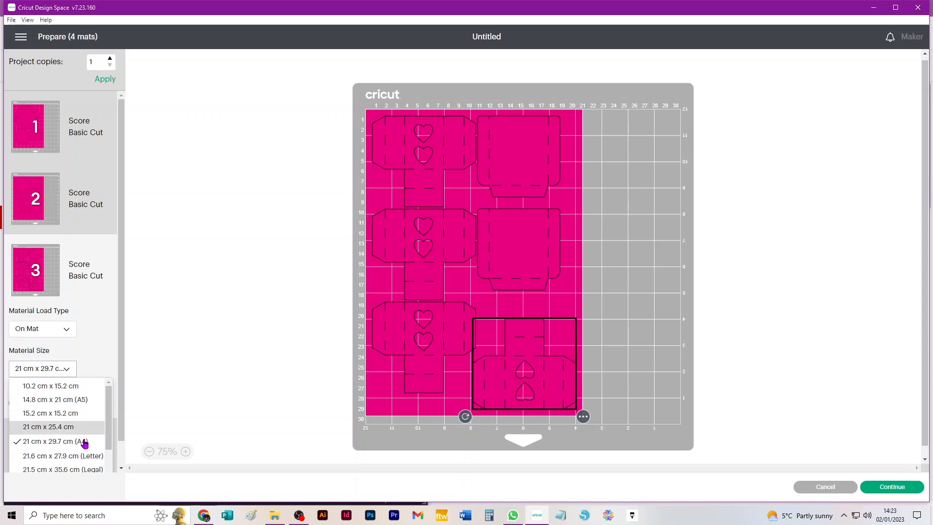
scroll(77, 423, down, 4)
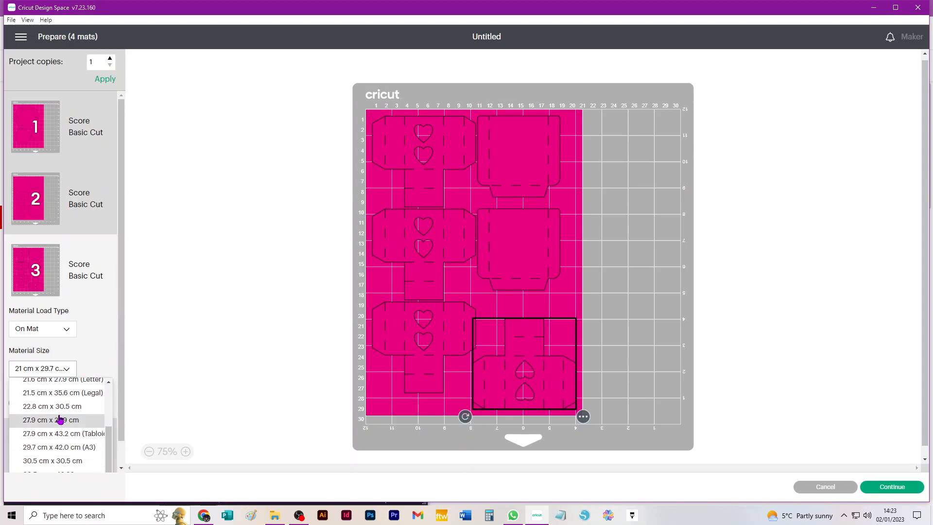
click(58, 461)
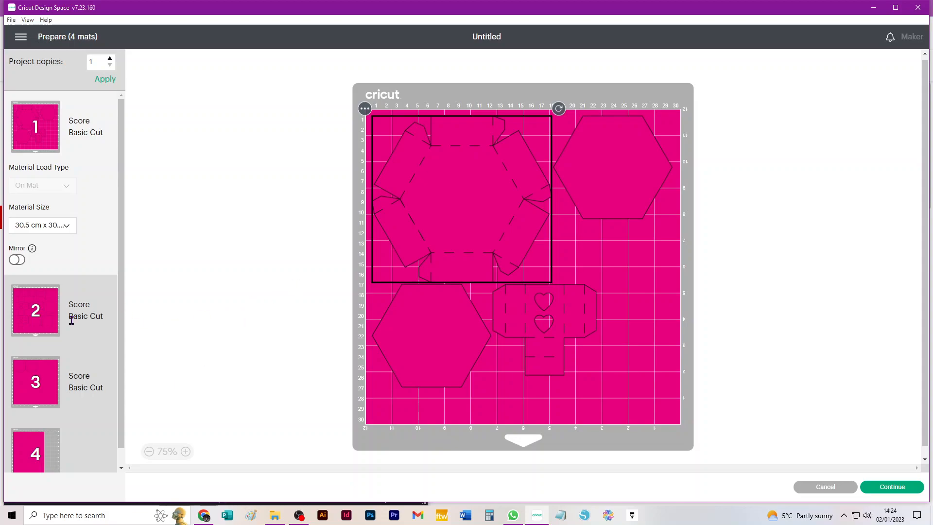
scroll(72, 320, down, 1)
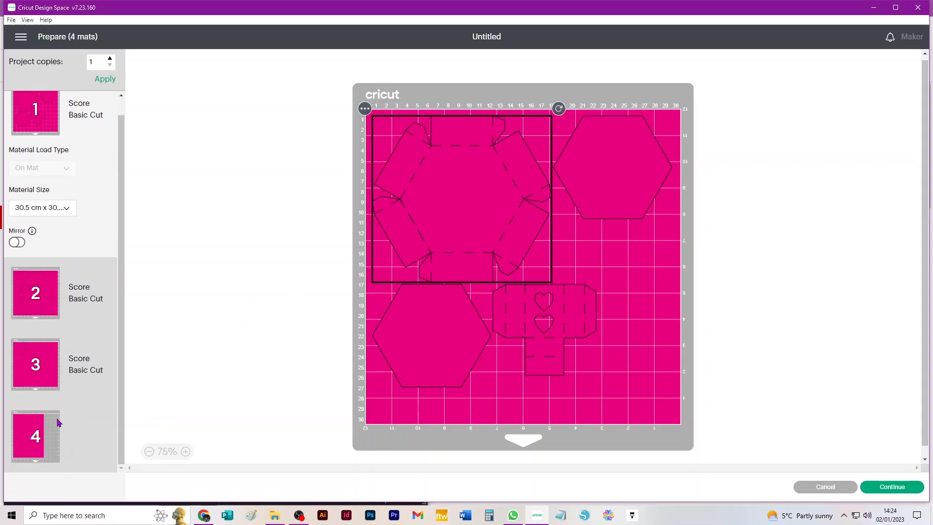
click(819, 489)
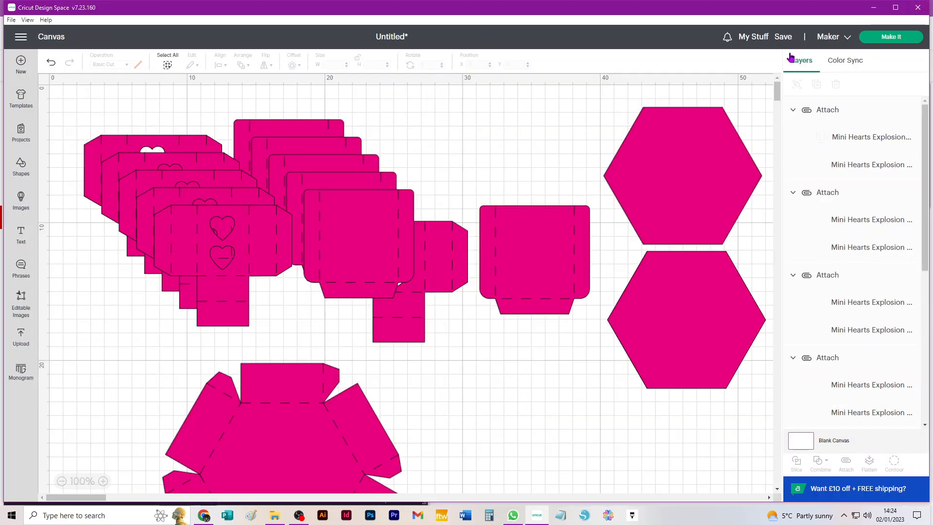
click(891, 38)
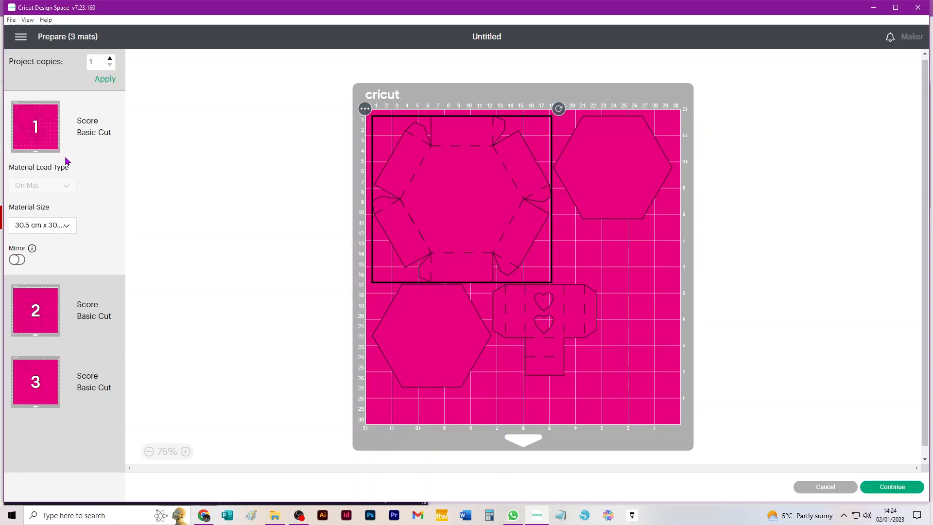
- Move the square box piece from mat 3 onto mat 1 and place it in the lower right corner
click(23, 393)
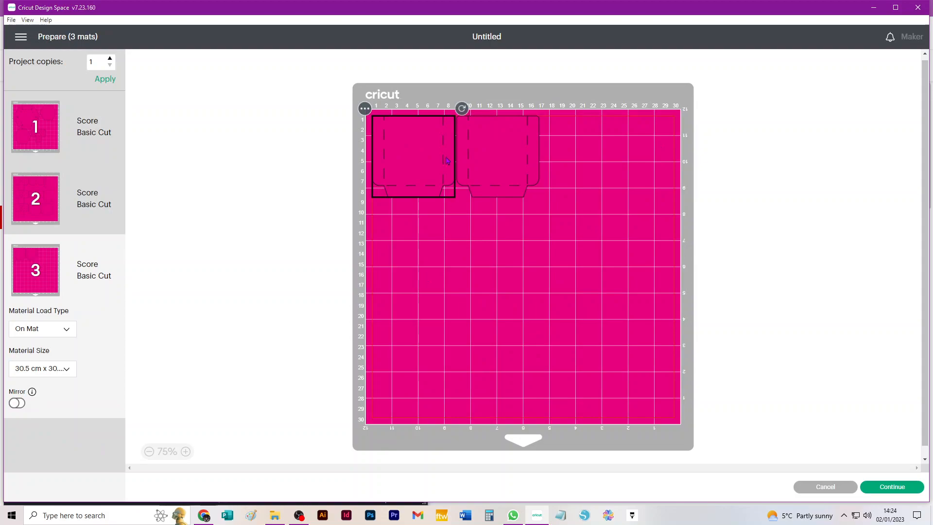
click(364, 109)
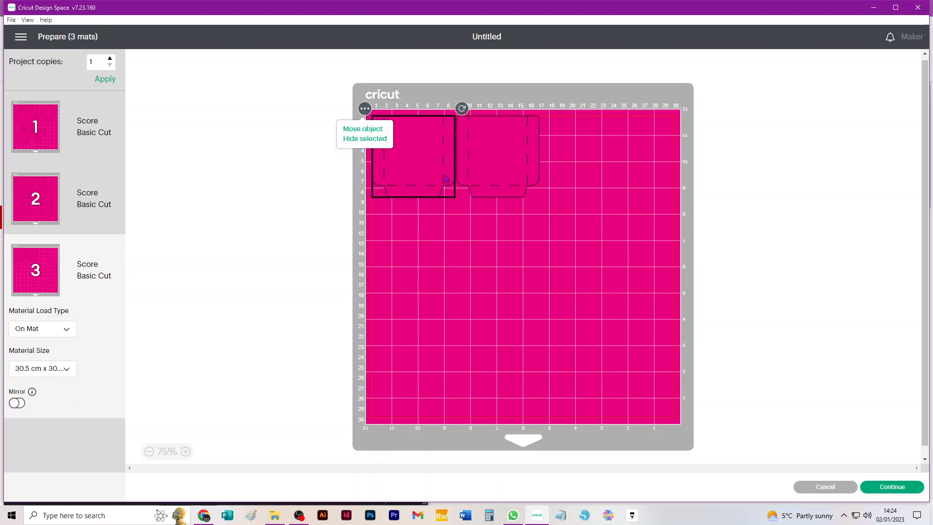
click(358, 132)
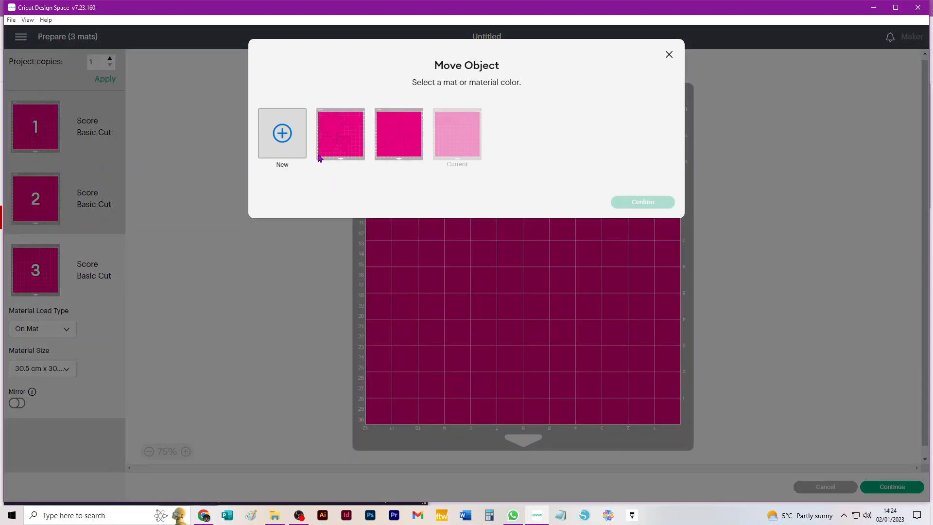
click(338, 139)
click(633, 203)
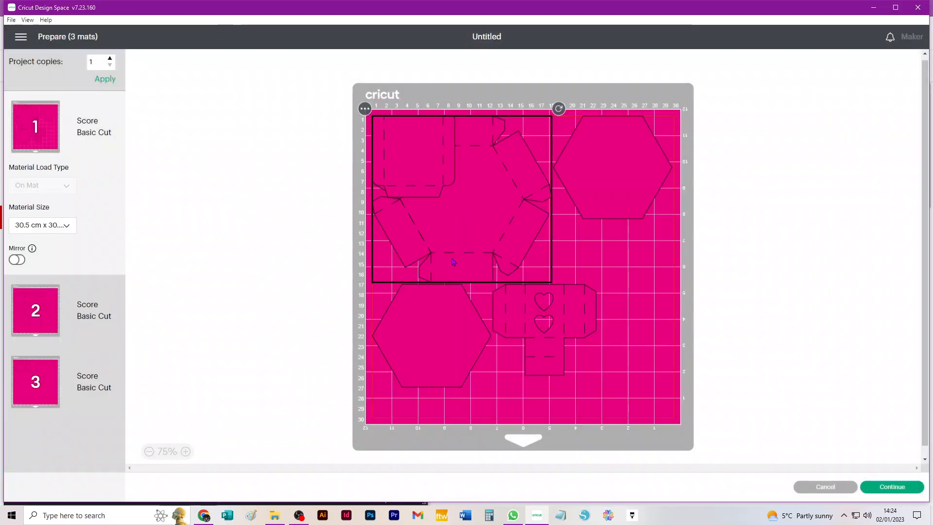
drag(431, 168, 650, 389)
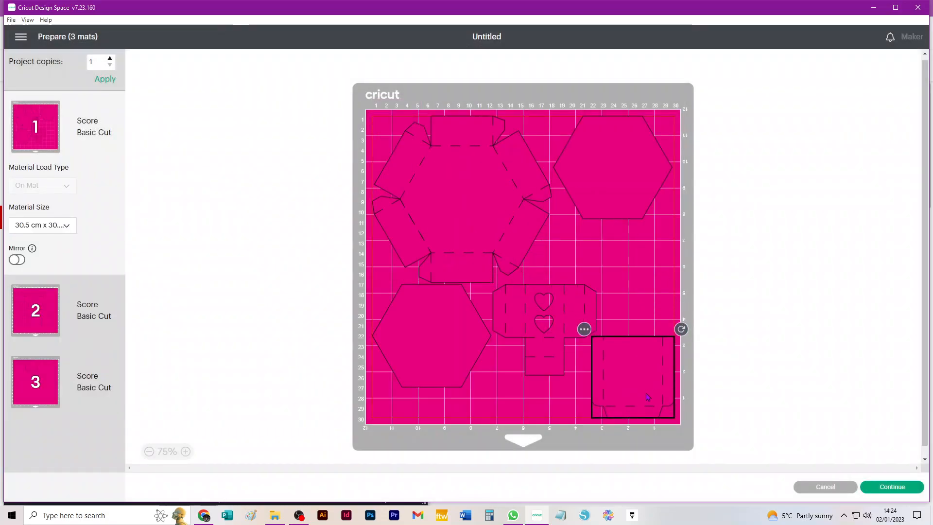
- Rotate the heart piece on mat 1 upside down and move it down to the bottom edge
click(549, 317)
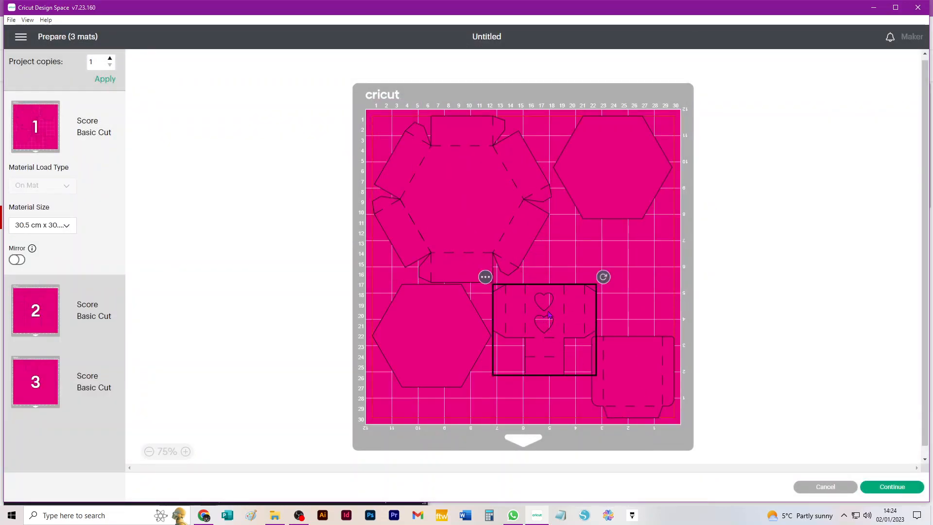
drag(603, 276, 486, 382)
drag(555, 345, 546, 402)
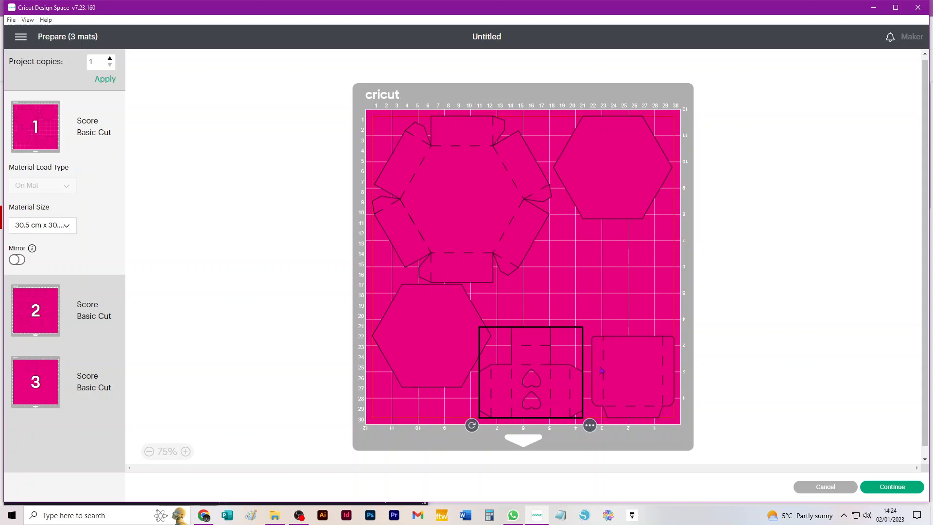
- Move the remaining square box piece from mat 3 onto mat 1, placing it above the other square piece at the right
click(48, 359)
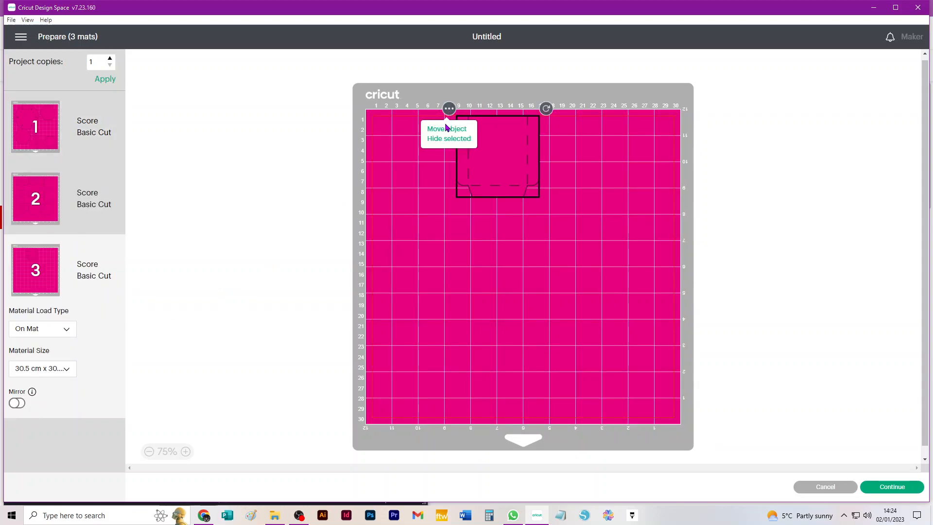
click(446, 130)
click(349, 142)
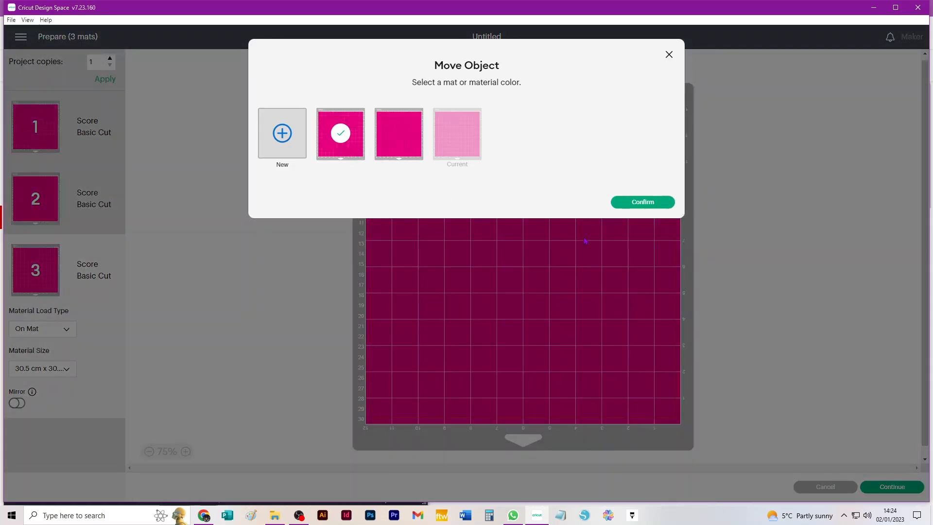
click(658, 203)
drag(519, 150, 654, 282)
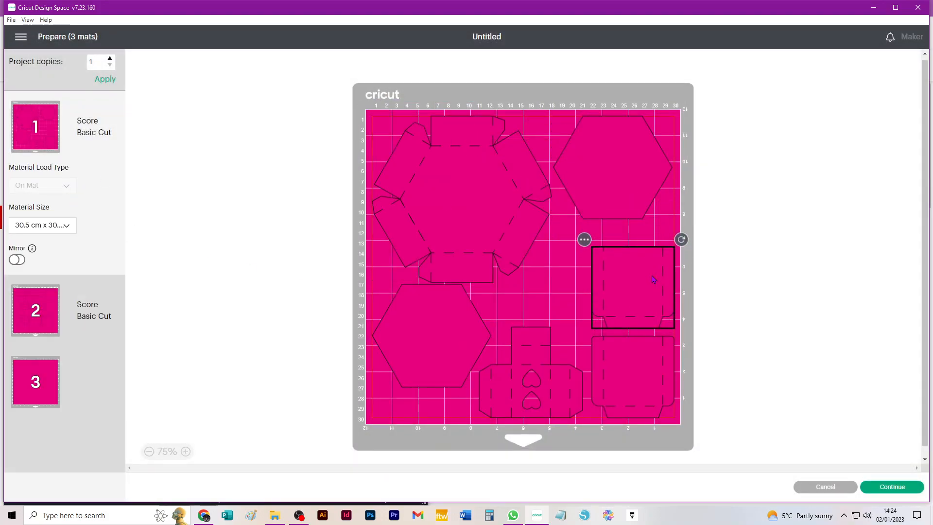
click(533, 355)
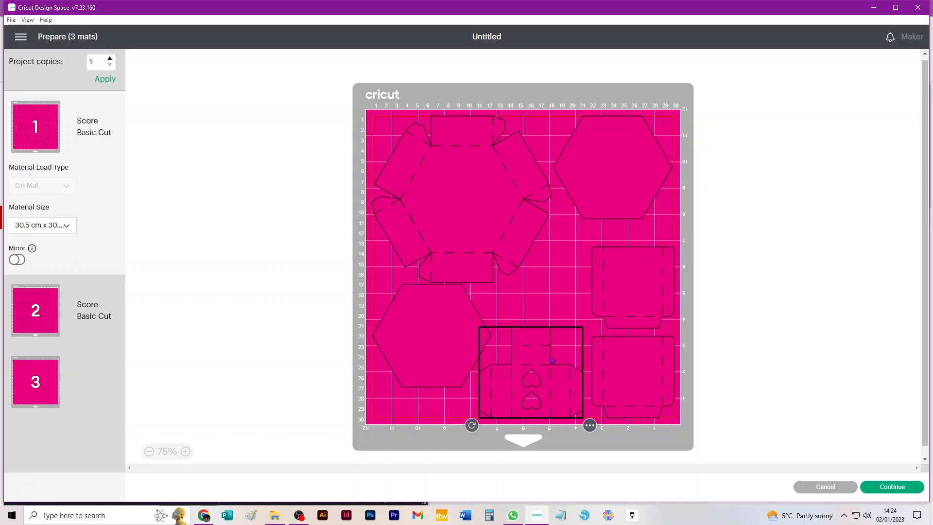